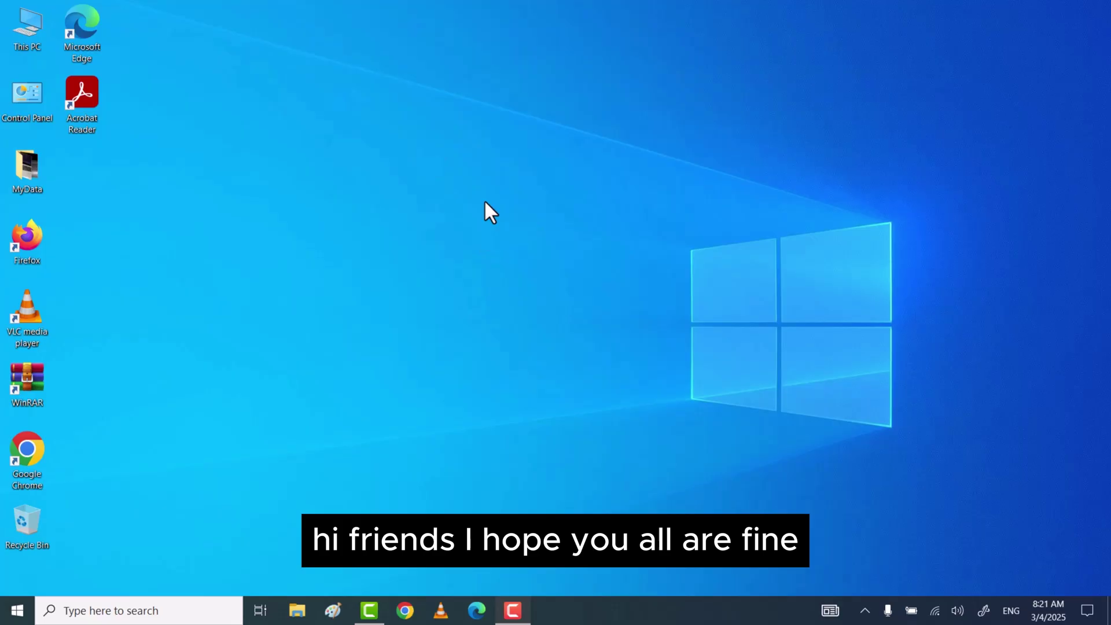
- Refresh the desktop, then find and launch Microsoft Store by searching 'microsoft store'
{"action": "right_click", "coordinate": [483, 199]}
{"action": "left_click", "coordinate": [397, 247]}
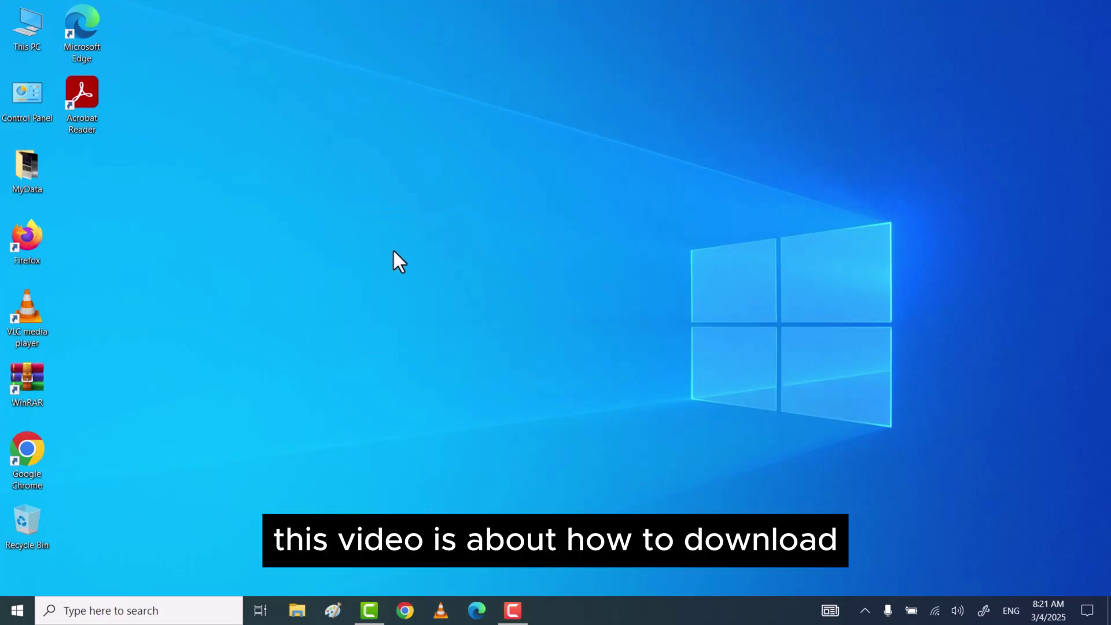
{"action": "right_click", "coordinate": [430, 257]}
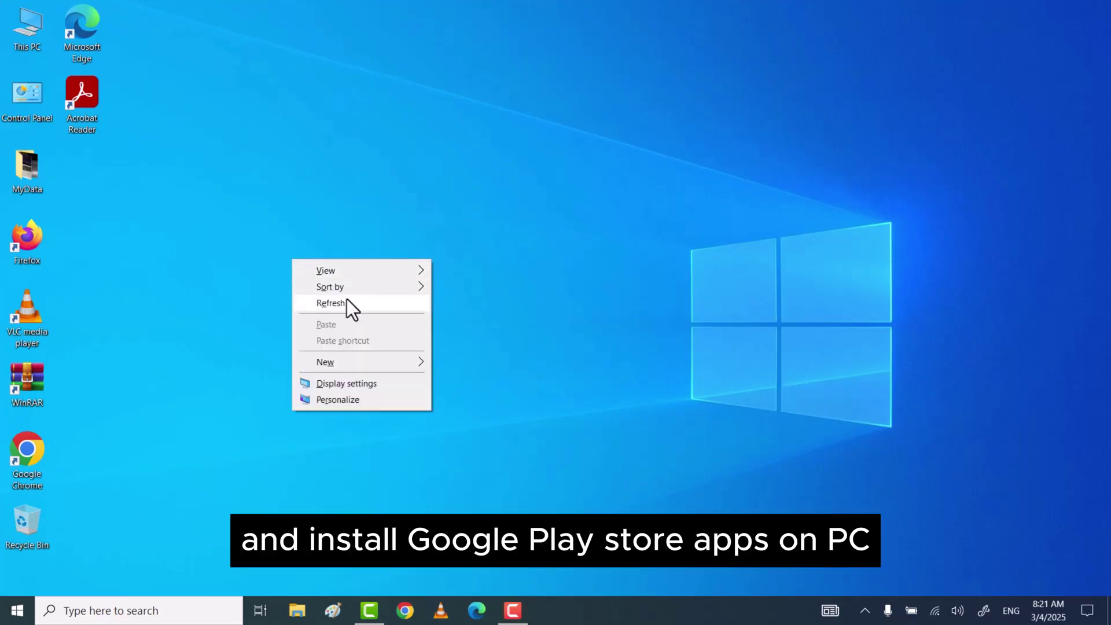
{"action": "left_click", "coordinate": [347, 299]}
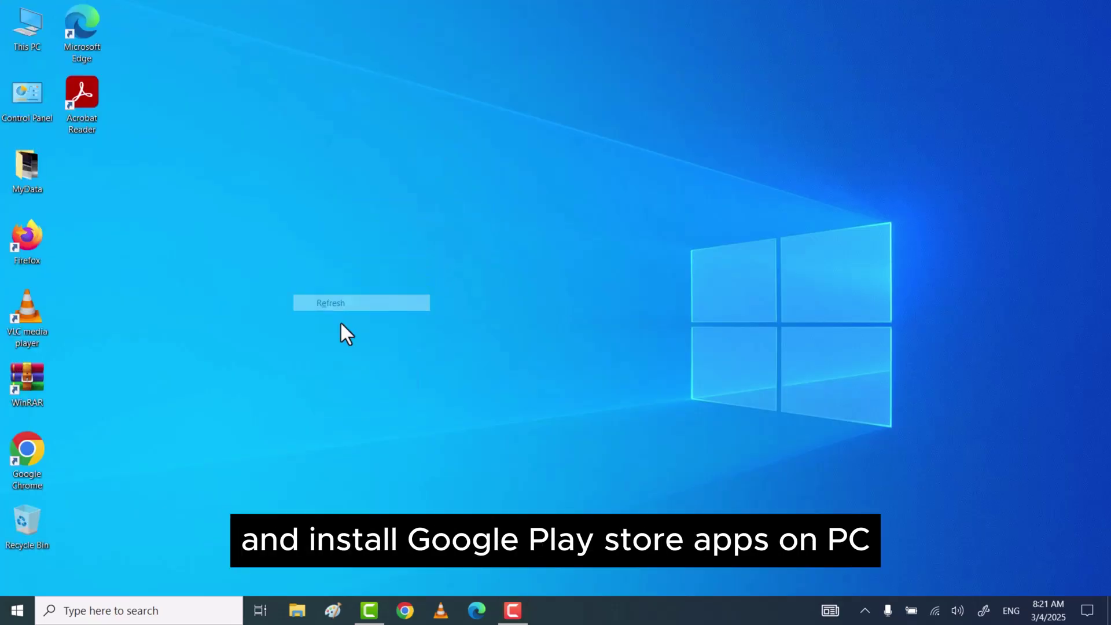
{"action": "left_click", "coordinate": [161, 610]}
{"action": "type", "text": "mic"}
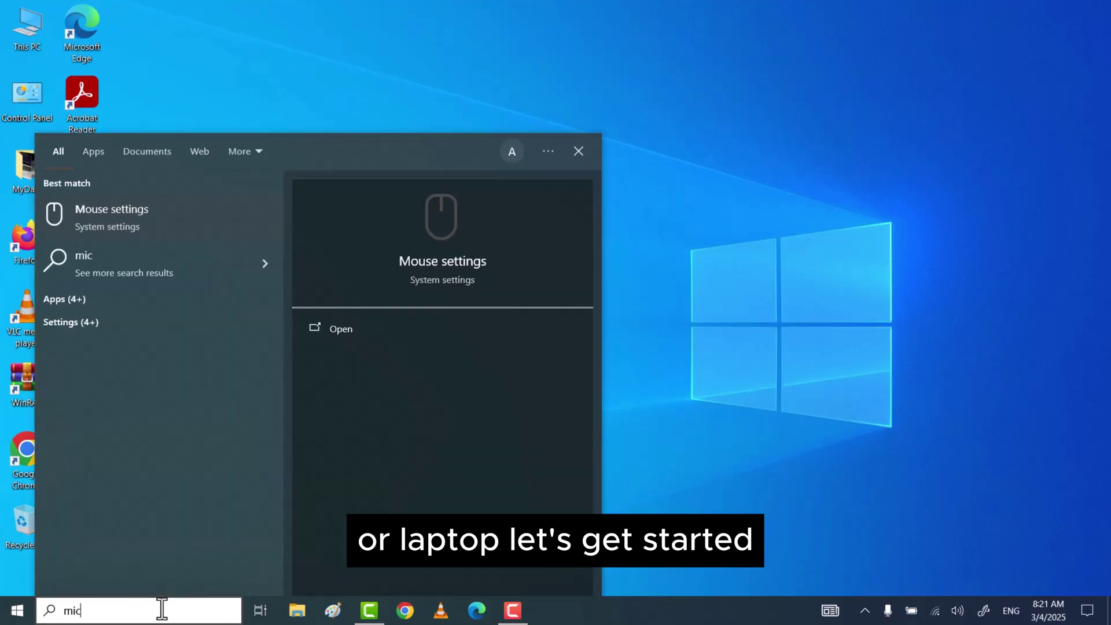
{"action": "type", "text": "rosoft stor"}
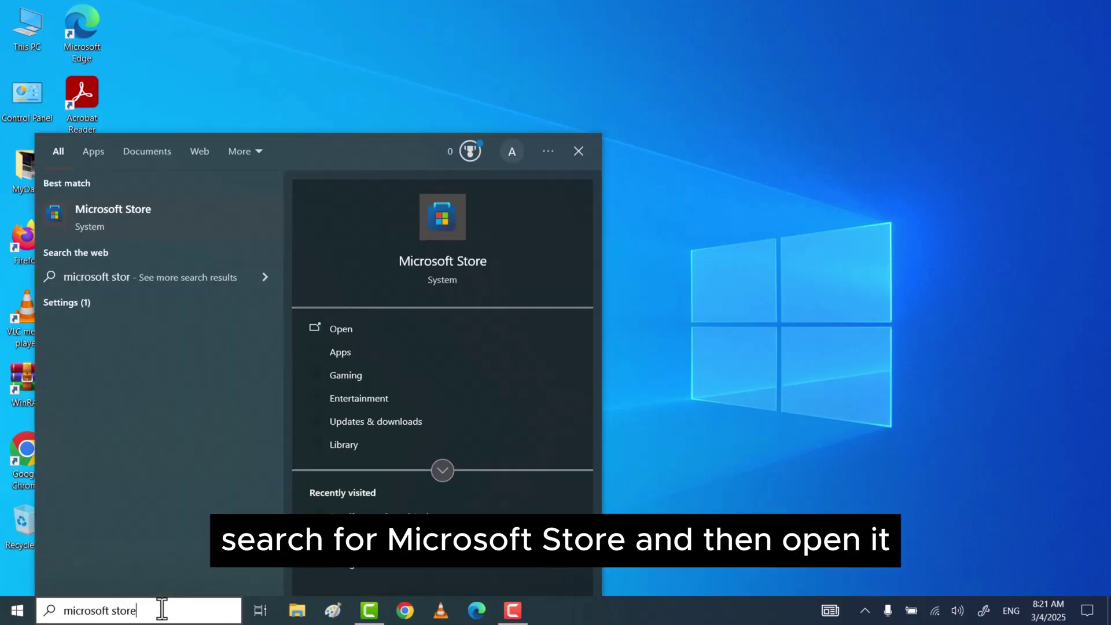
{"action": "type", "text": "e"}
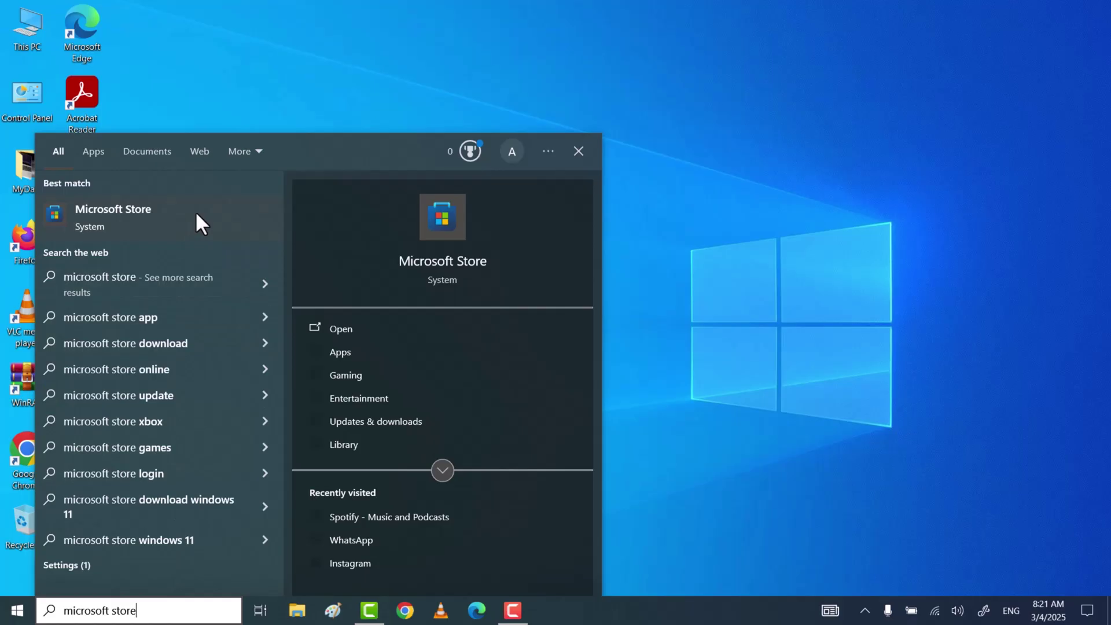
{"action": "left_click", "coordinate": [199, 223]}
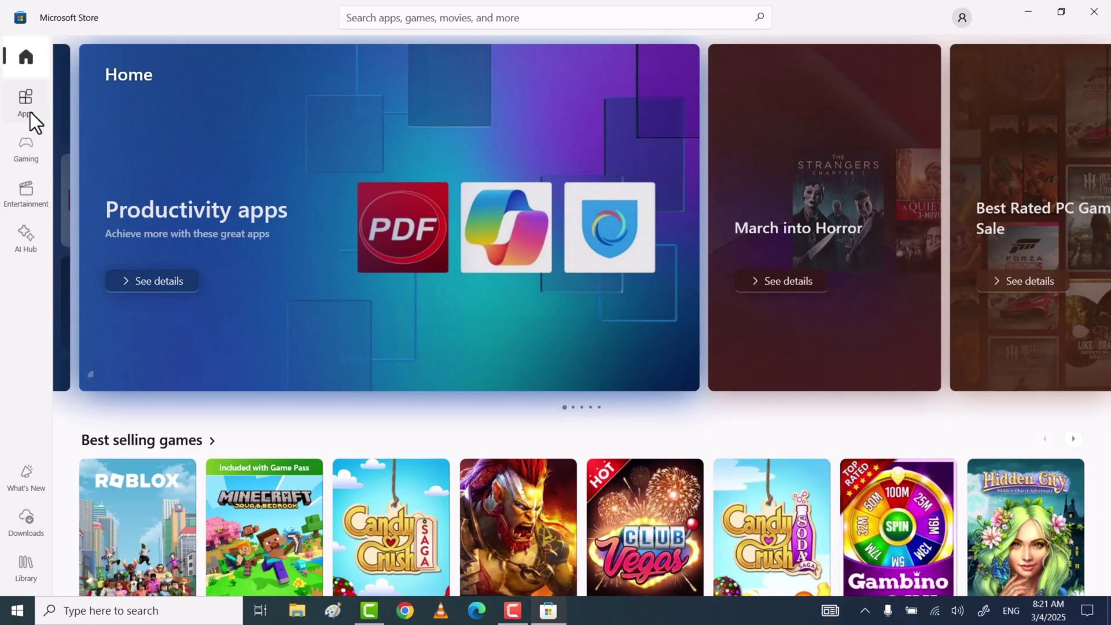
- Go to the Store's Apps section and browse its best-selling and essential apps
{"action": "left_click", "coordinate": [30, 113]}
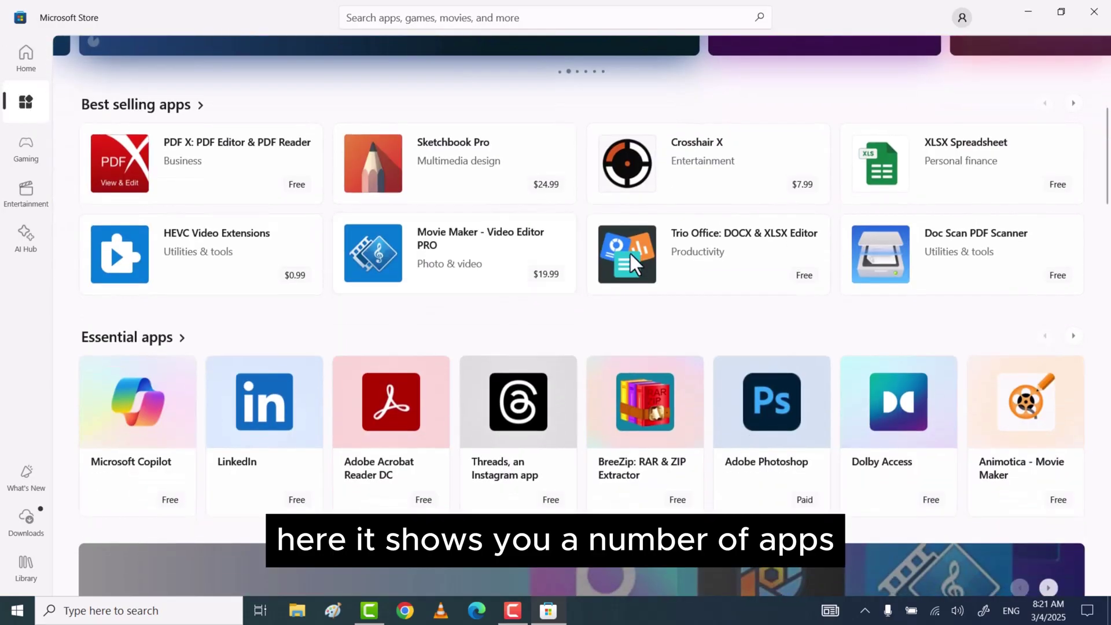
{"action": "scroll", "coordinate": [630, 253], "scroll_direction": "down", "scroll_amount": 2}
{"action": "scroll", "coordinate": [676, 302], "scroll_direction": "down", "scroll_amount": 5}
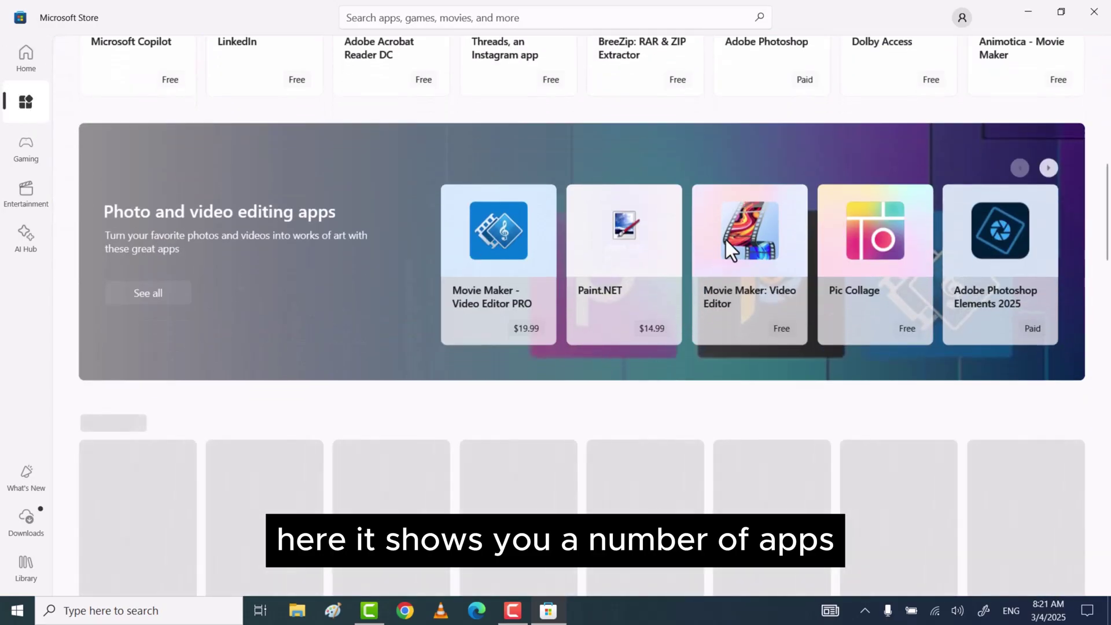
{"action": "scroll", "coordinate": [779, 135], "scroll_direction": "up", "scroll_amount": 3}
{"action": "scroll", "coordinate": [764, 86], "scroll_direction": "up", "scroll_amount": 5}
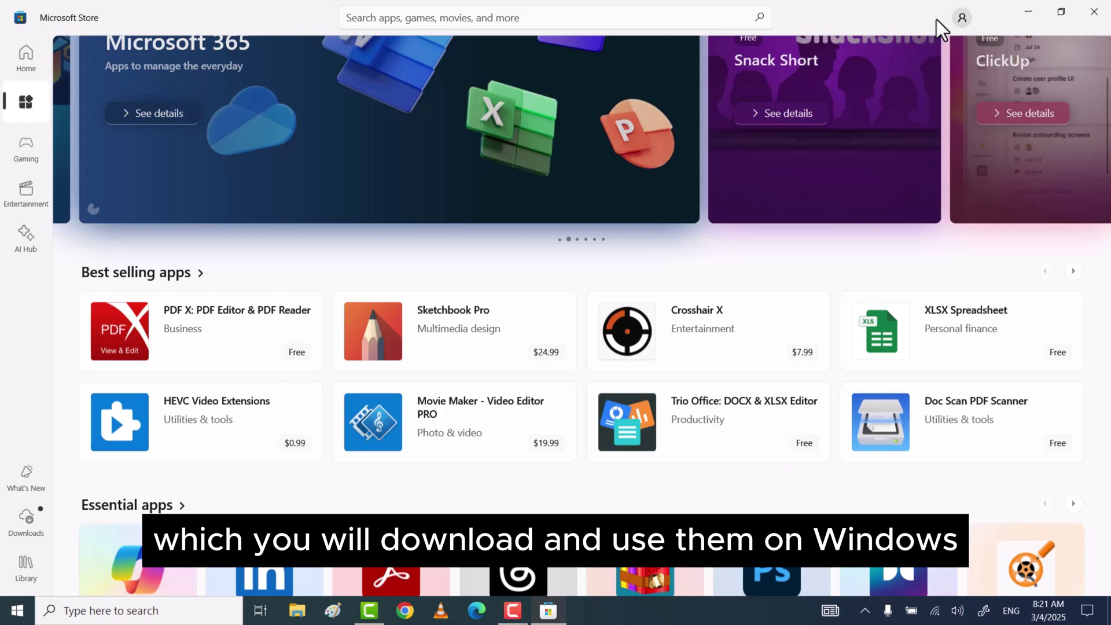
- Sign in to the Store with a different Microsoft account's email and password
{"action": "left_click", "coordinate": [962, 18]}
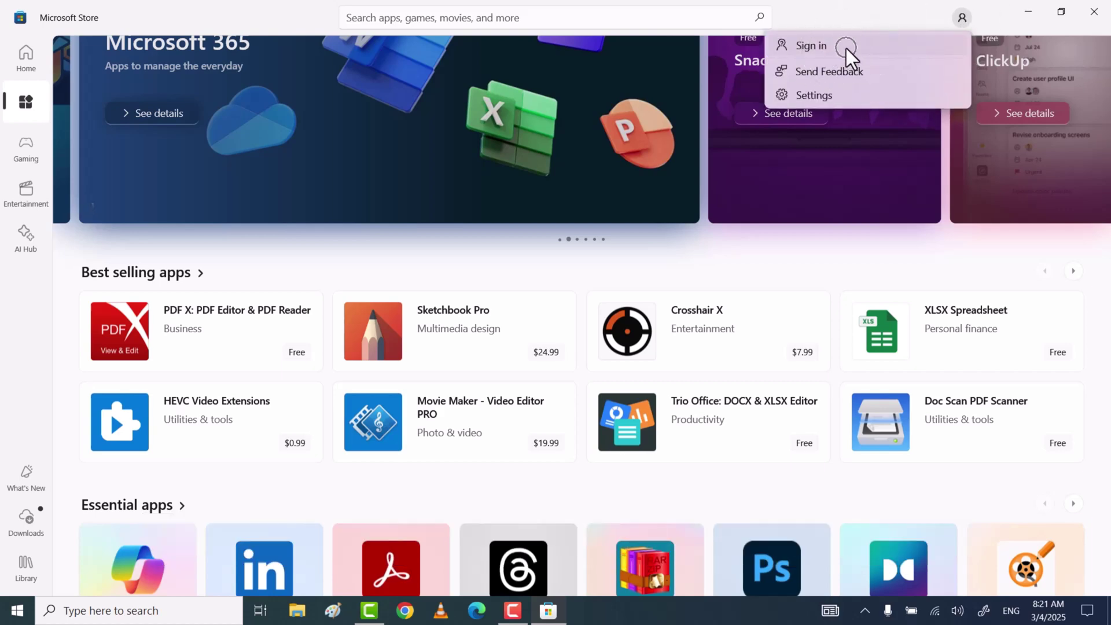
{"action": "left_click", "coordinate": [787, 91]}
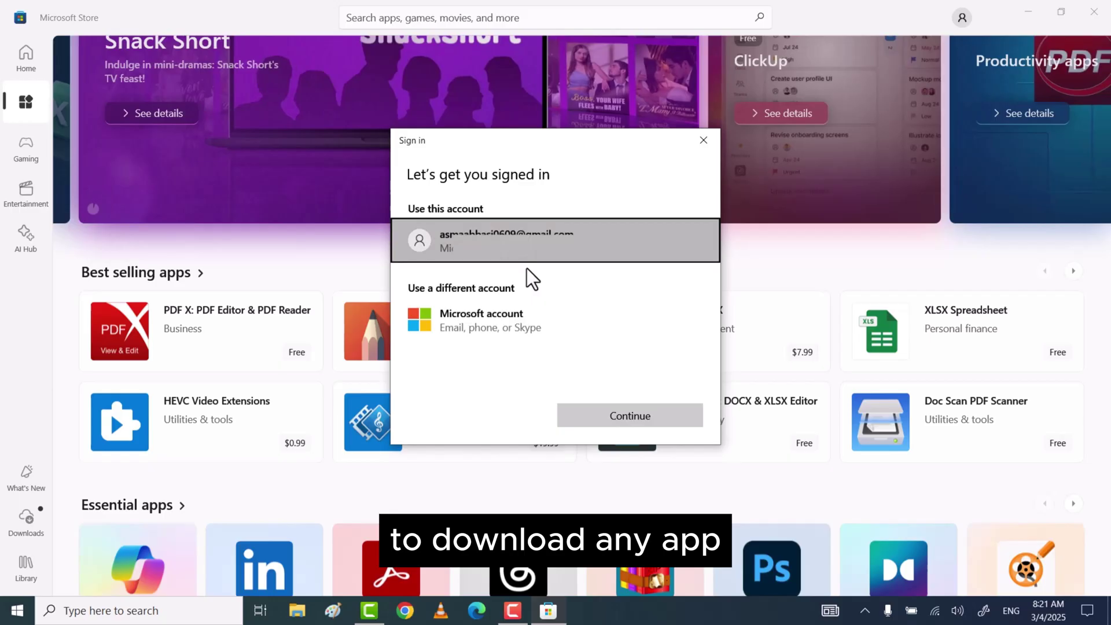
{"action": "left_click", "coordinate": [496, 327]}
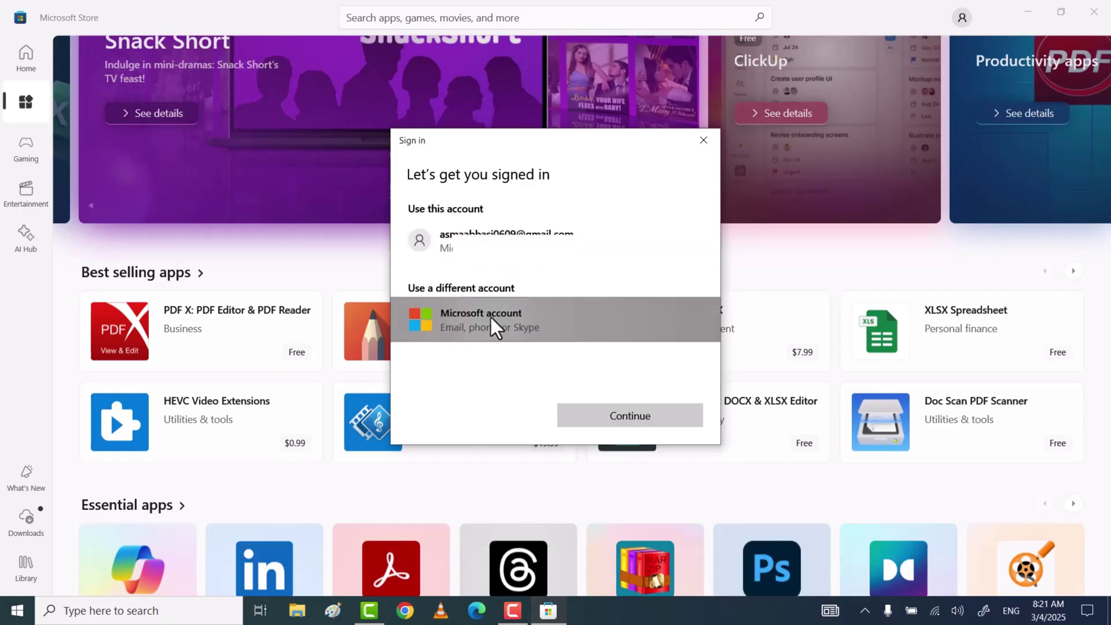
{"action": "left_click", "coordinate": [629, 415]}
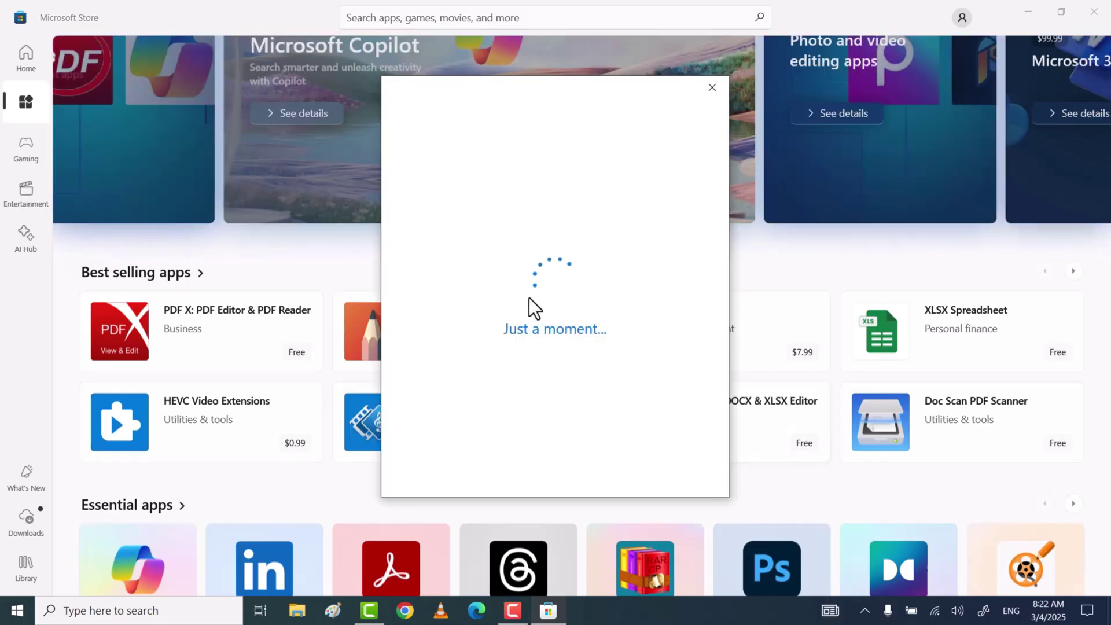
{"action": "left_click", "coordinate": [438, 187]}
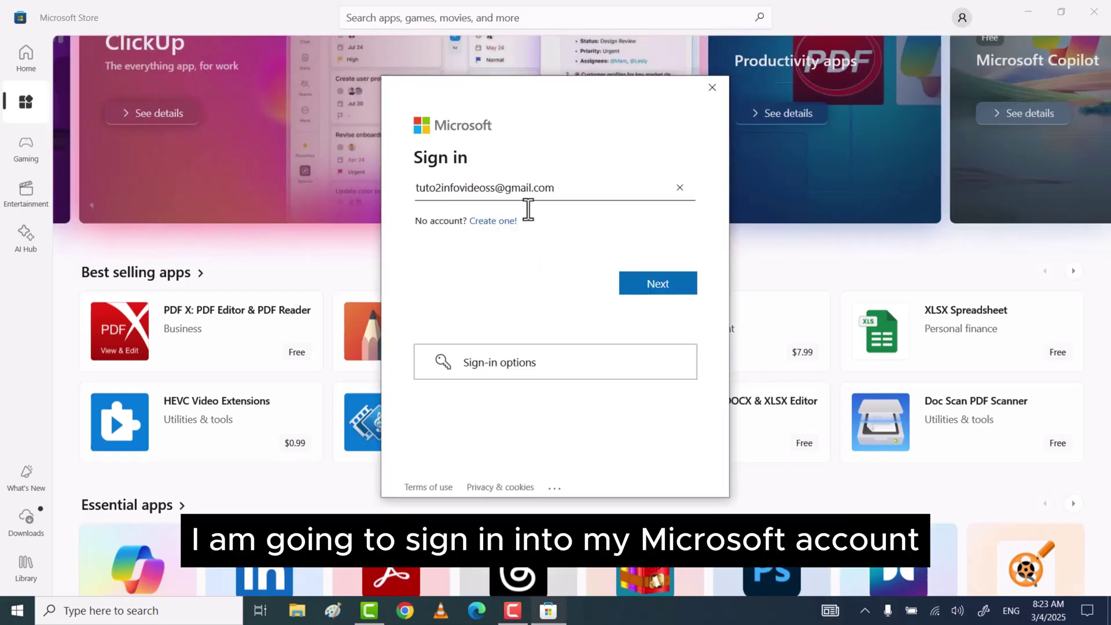
{"action": "key", "text": "Return"}
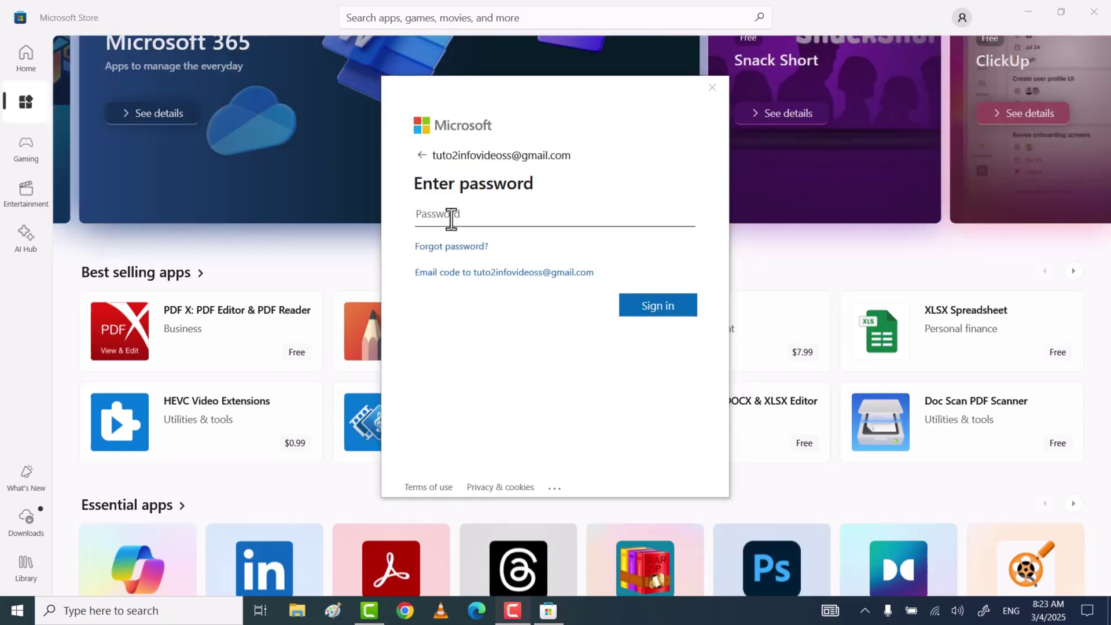
{"action": "type", "text": "***************"}
{"action": "left_click", "coordinate": [657, 304]}
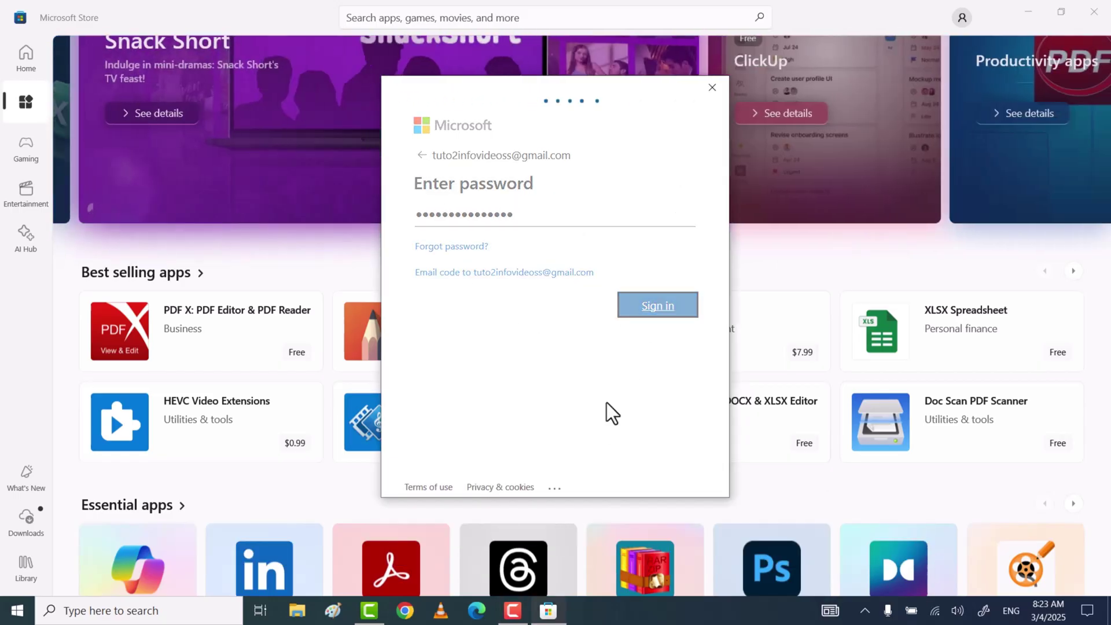
{"action": "left_click", "coordinate": [657, 332]}
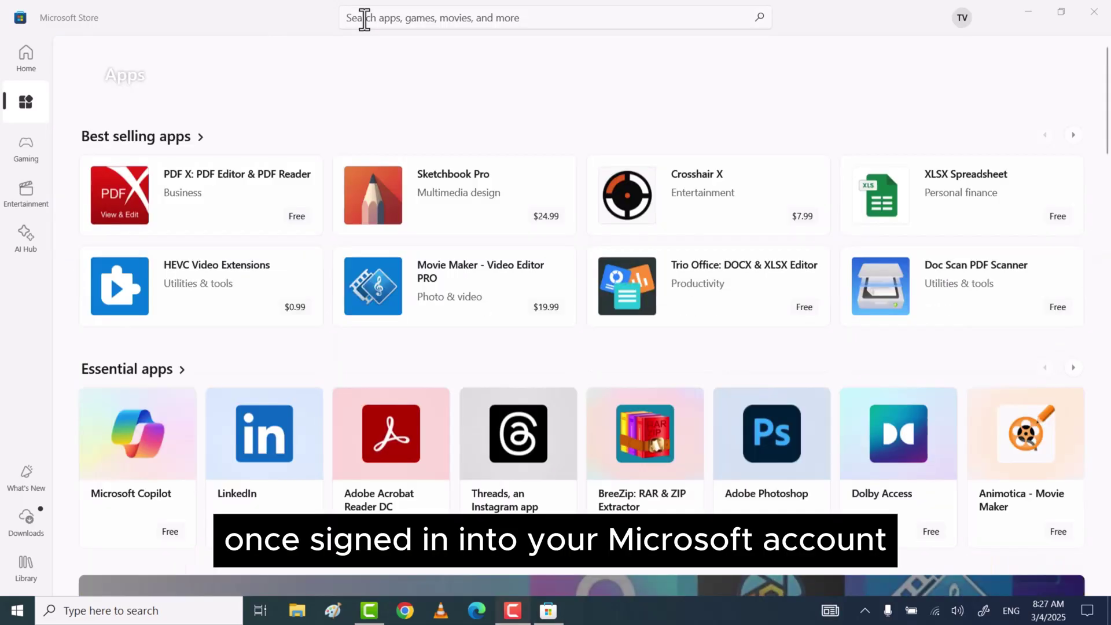
- Search the Store for 'netflix' and install the Netflix app with Get
{"action": "left_click", "coordinate": [359, 19]}
{"action": "type", "text": "n"}
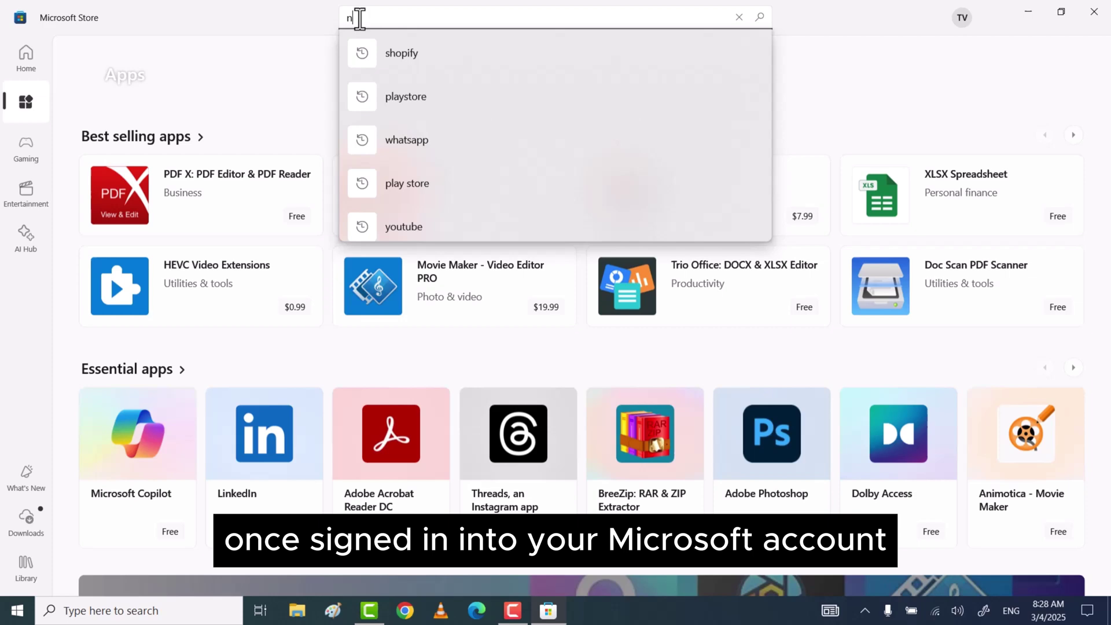
{"action": "type", "text": "e"}
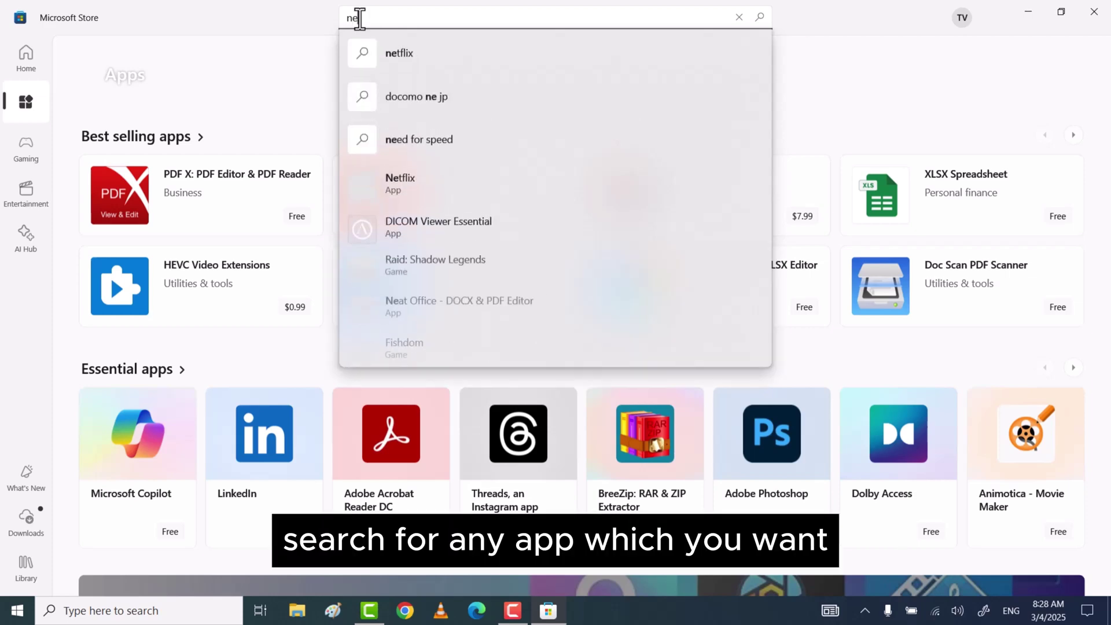
{"action": "left_click", "coordinate": [425, 180]}
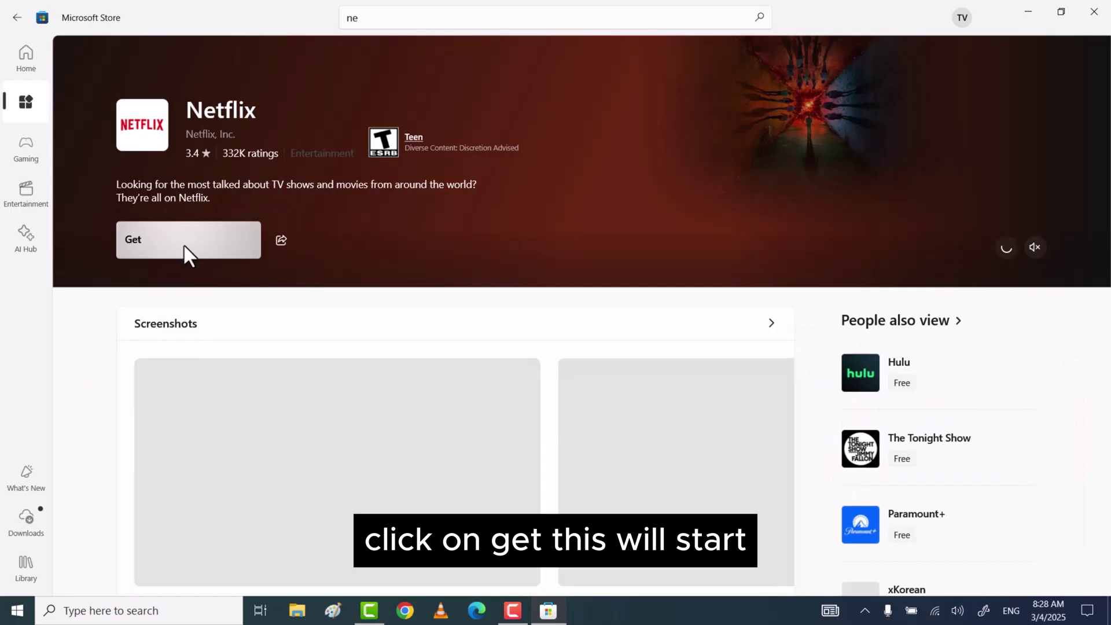
{"action": "left_click", "coordinate": [183, 244]}
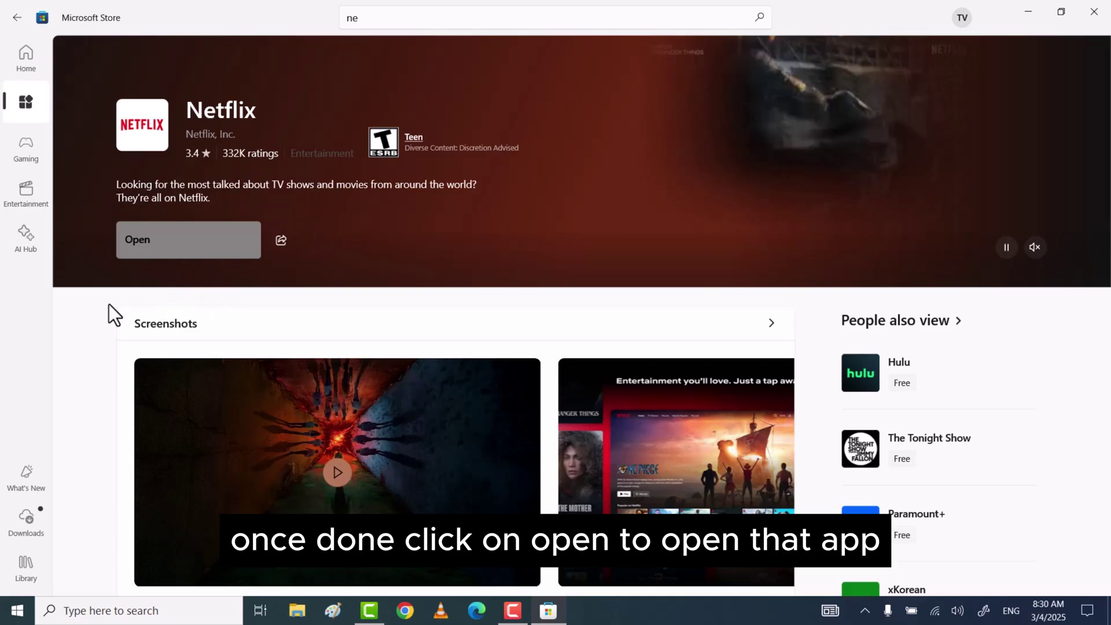
- Open Netflix from its Store page, then minimize its window
{"action": "left_click", "coordinate": [194, 239]}
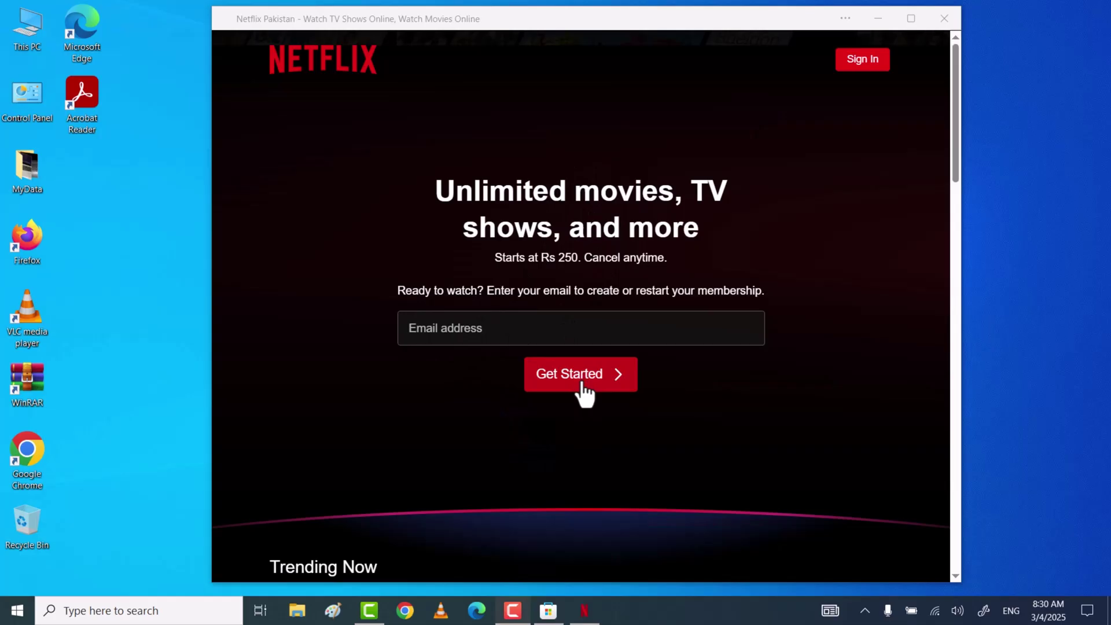
{"action": "left_click", "coordinate": [877, 19]}
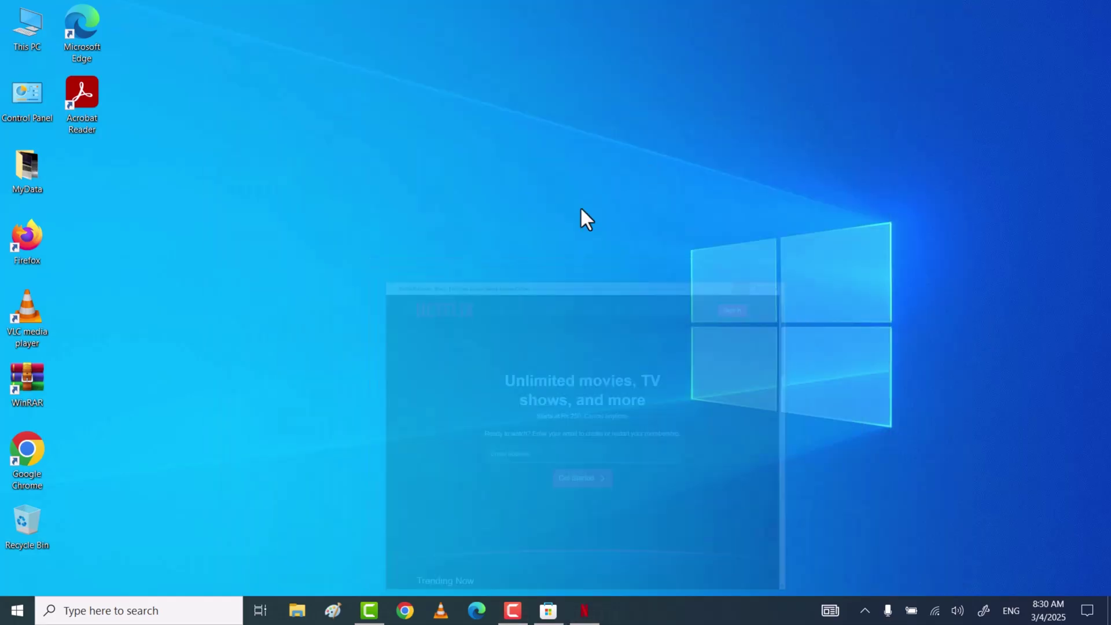
- Drag Netflix from the Start menu onto the desktop as a shortcut and position it
{"action": "left_click", "coordinate": [21, 612]}
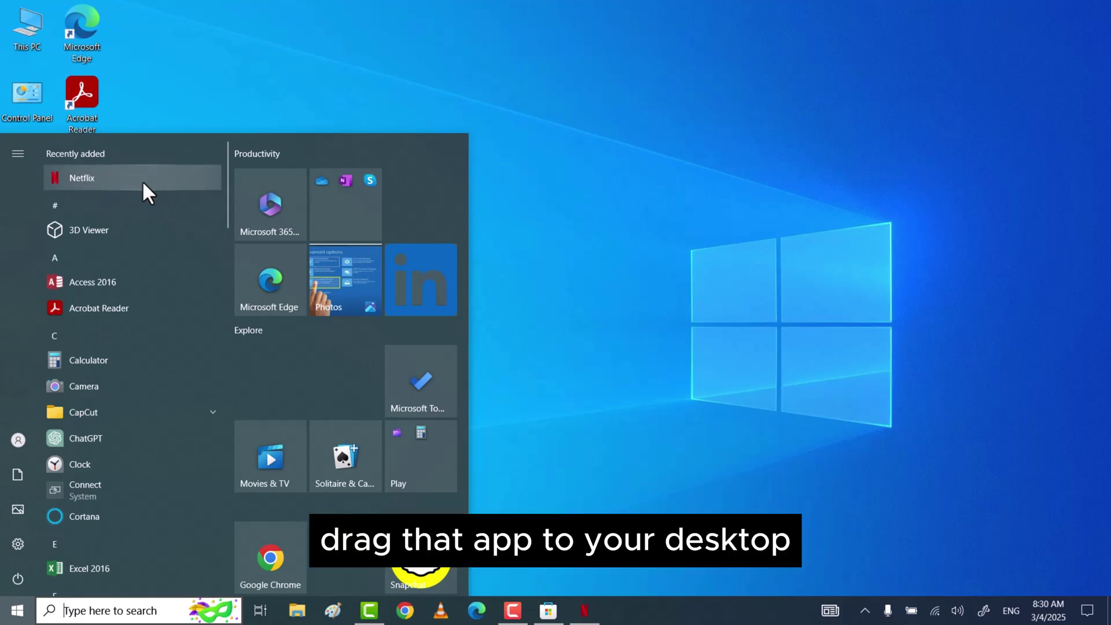
{"action": "left_click_drag", "start_coordinate": [141, 180], "coordinate": [296, 71]}
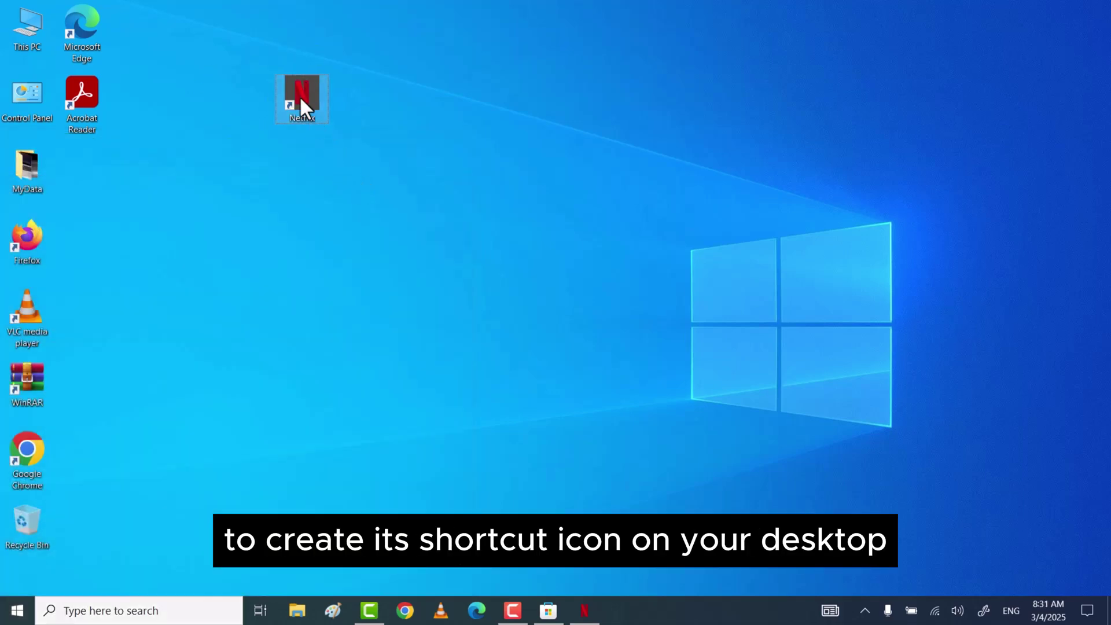
{"action": "left_click_drag", "start_coordinate": [81, 181], "coordinate": [82, 181]}
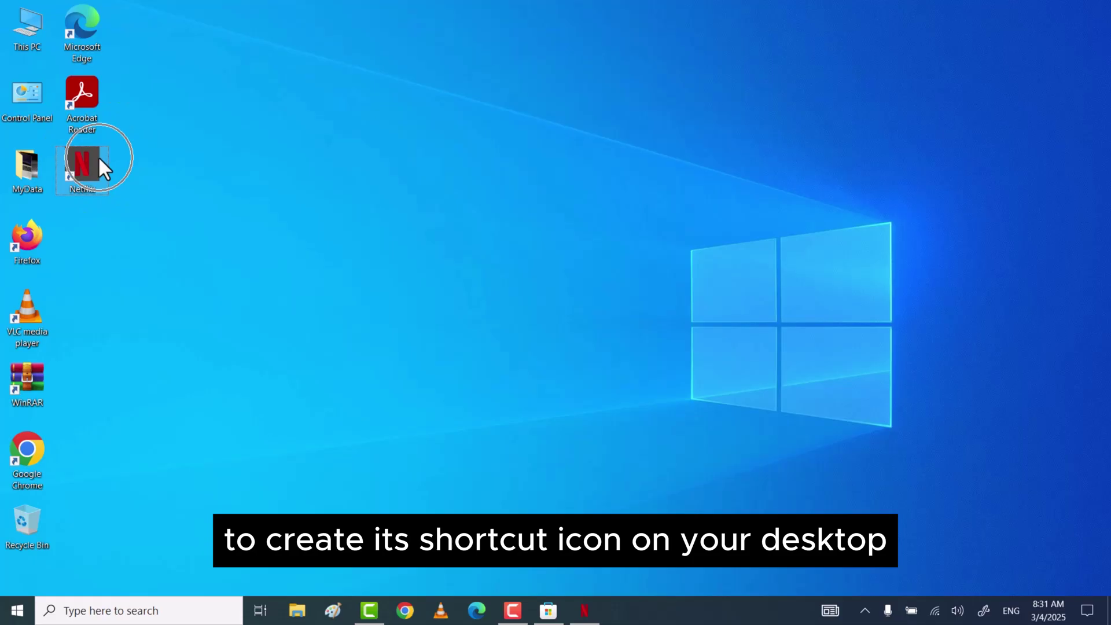
- Search 'netflix' from the taskbar and launch the best match
{"action": "left_click", "coordinate": [173, 611]}
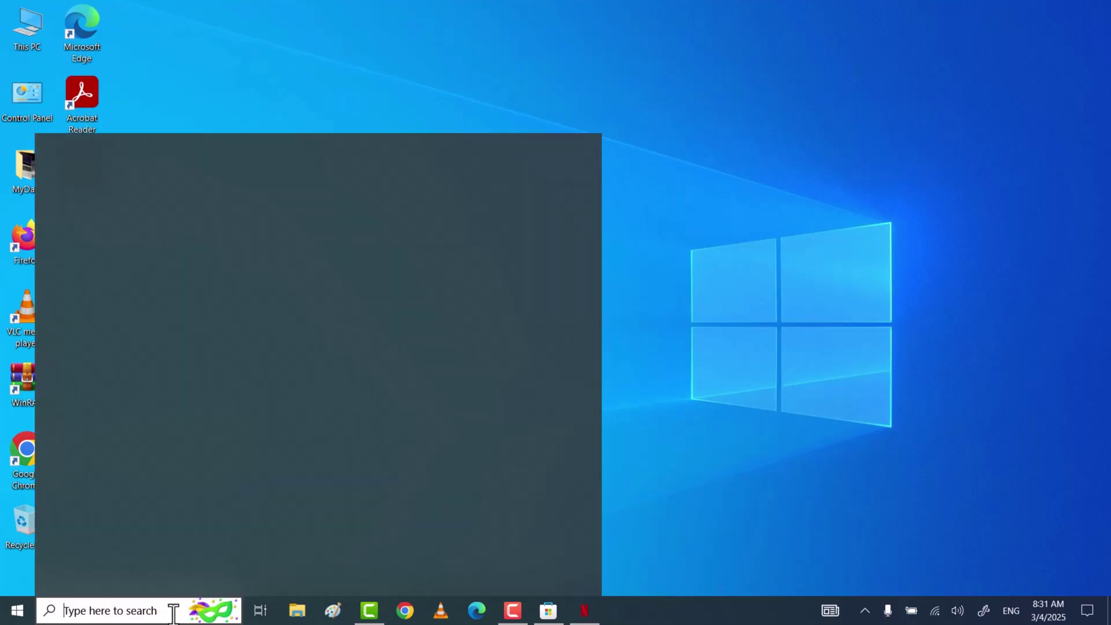
{"action": "left_click", "coordinate": [139, 612]}
{"action": "type", "text": "netfli"}
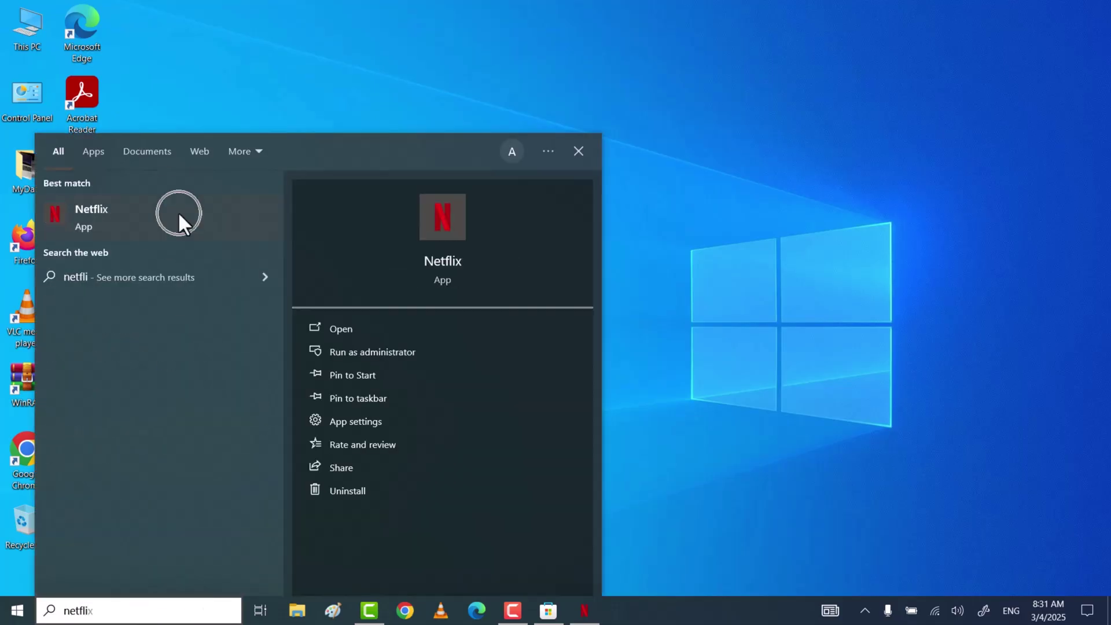
{"action": "left_click", "coordinate": [178, 210]}
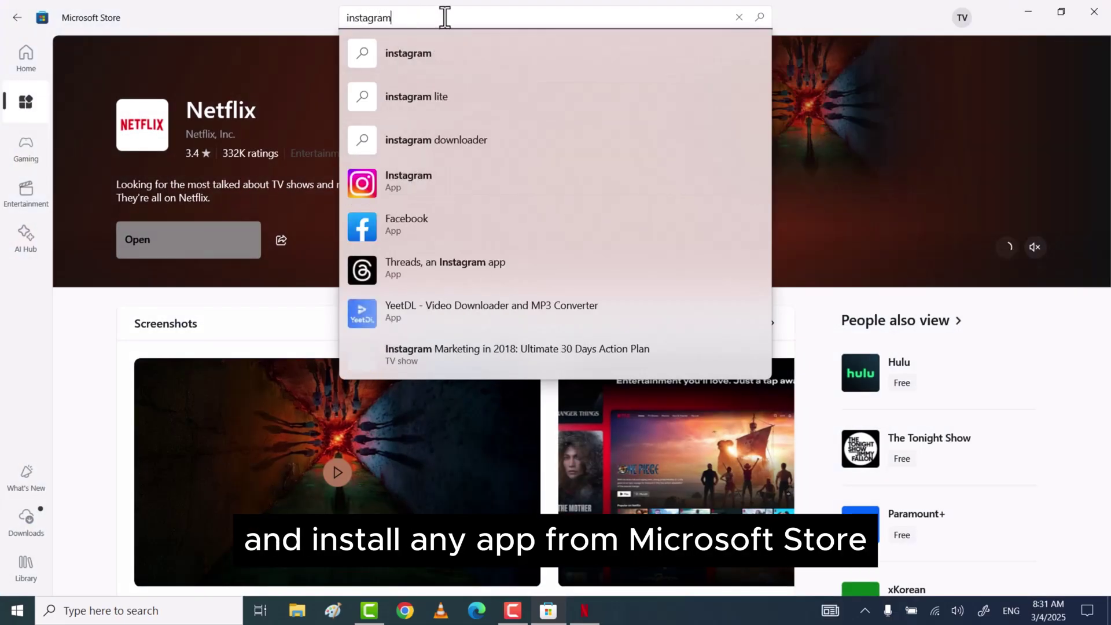
- Open Instagram's Store page from the 'instagram' search suggestions
{"action": "left_click", "coordinate": [425, 185]}
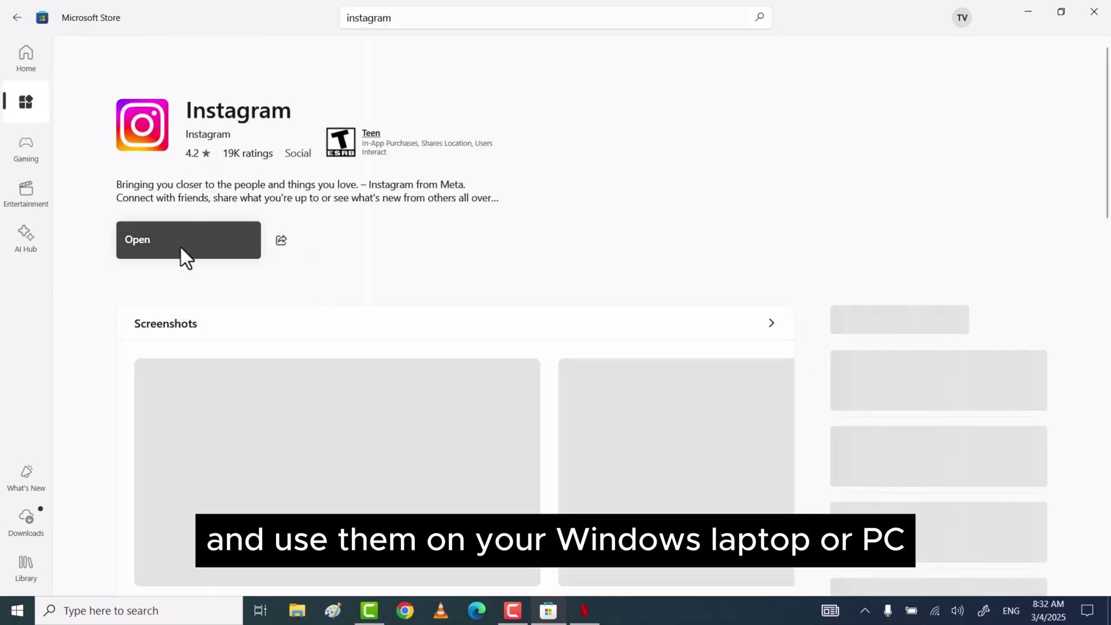
{"action": "left_click", "coordinate": [181, 247]}
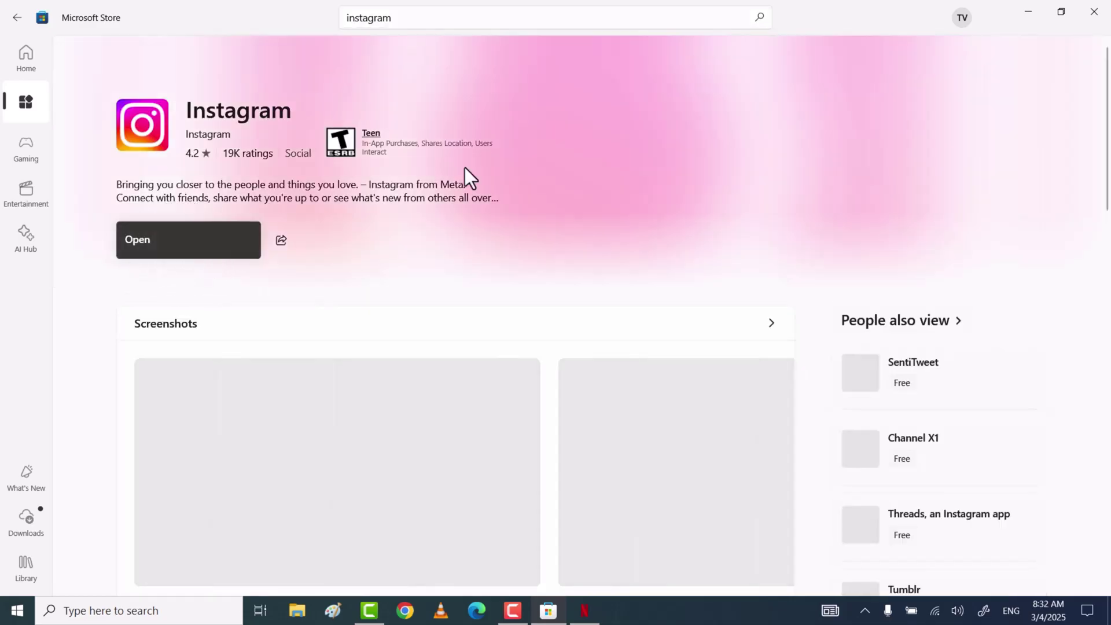
- Close Microsoft Store and refresh the desktop twice from its right-click menu
{"action": "left_click", "coordinate": [1094, 12]}
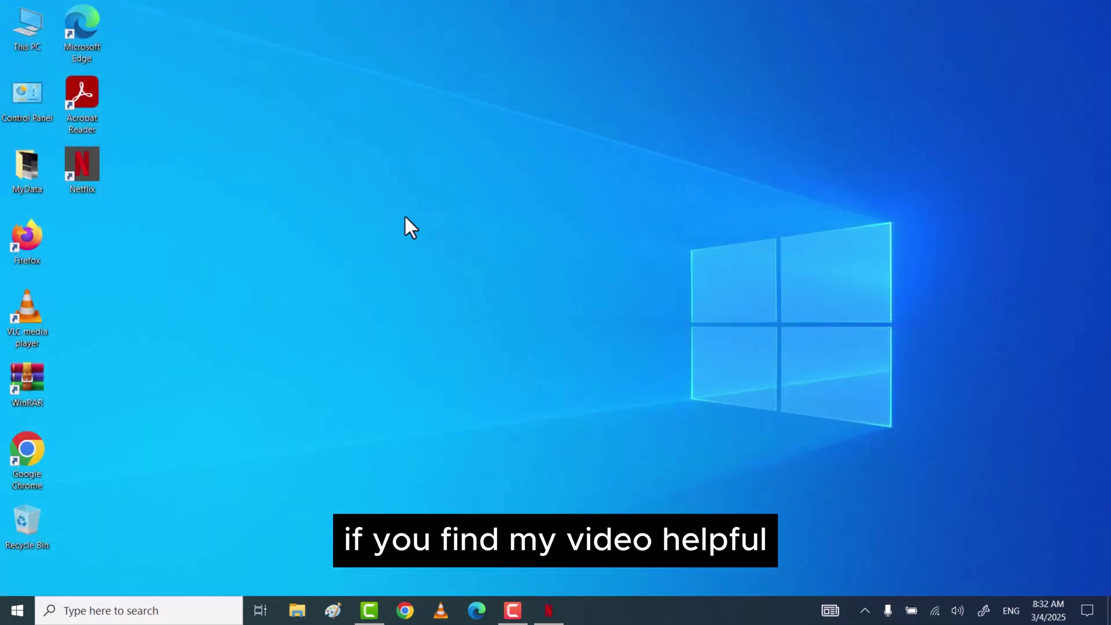
{"action": "right_click", "coordinate": [403, 214]}
{"action": "left_click", "coordinate": [322, 264]}
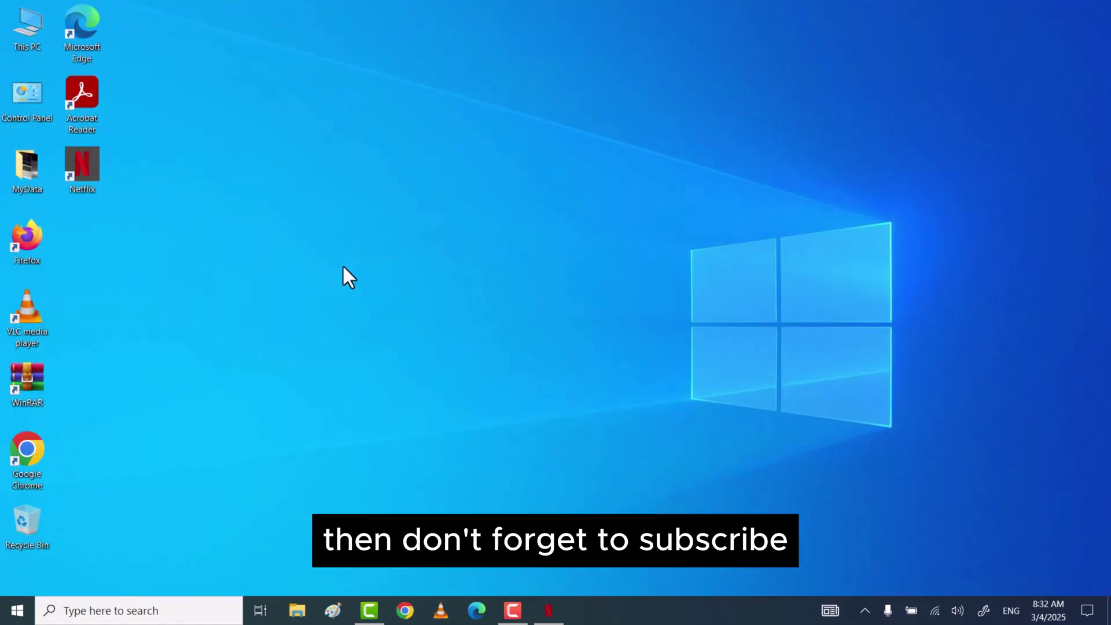
{"action": "right_click", "coordinate": [392, 264]}
{"action": "left_click", "coordinate": [322, 308]}
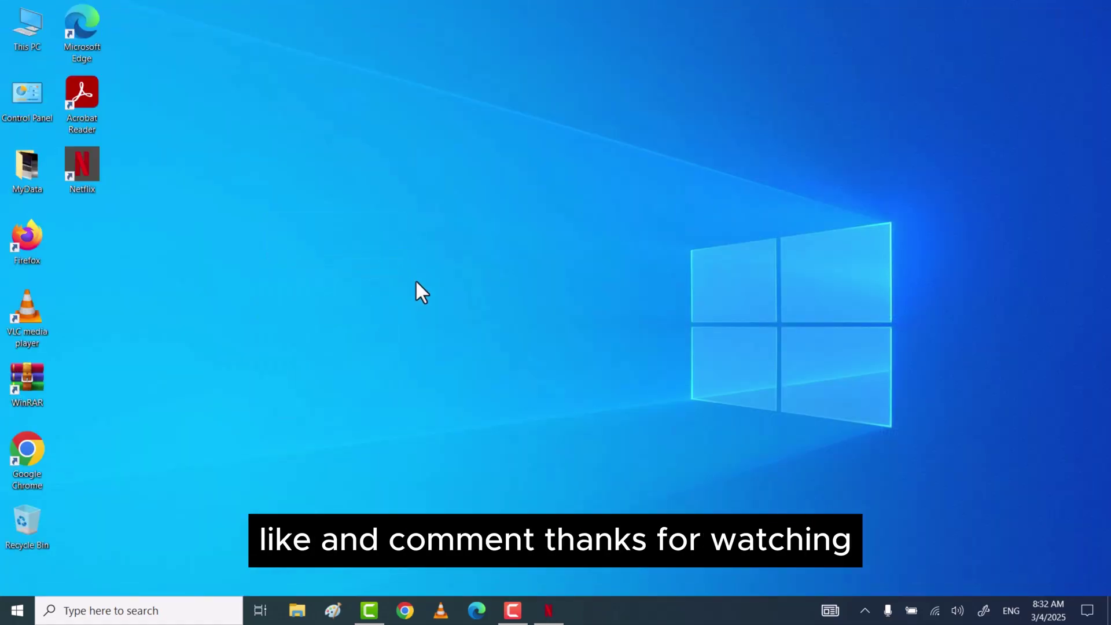